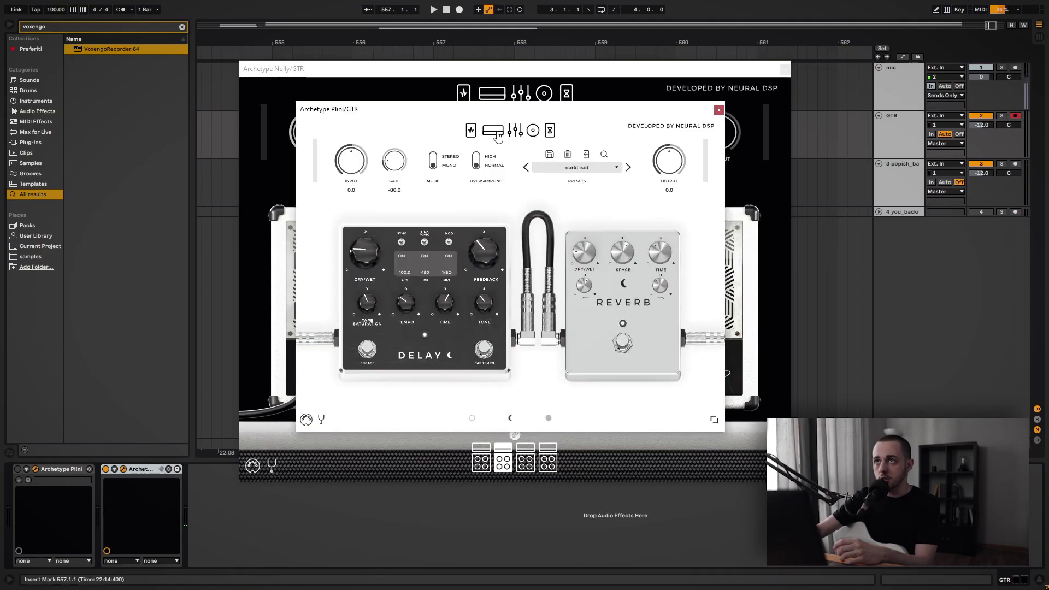
Switch Archetype Plini to its amp head page on the darkLead preset.
{"action": "left_click_drag", "start_coordinate": [621, 113], "coordinate": [659, 117]}
Close Nolly, turn on Archetype Plini and enlarge its window, then reposition the Nolly window.
{"action": "left_click", "coordinate": [123, 468]}
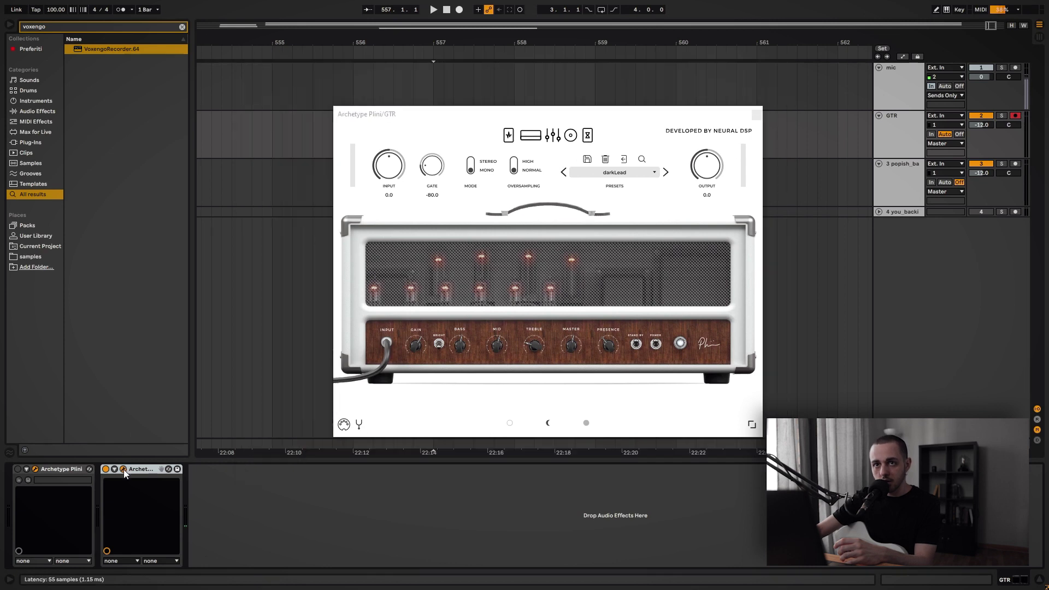
{"action": "left_click", "coordinate": [18, 469]}
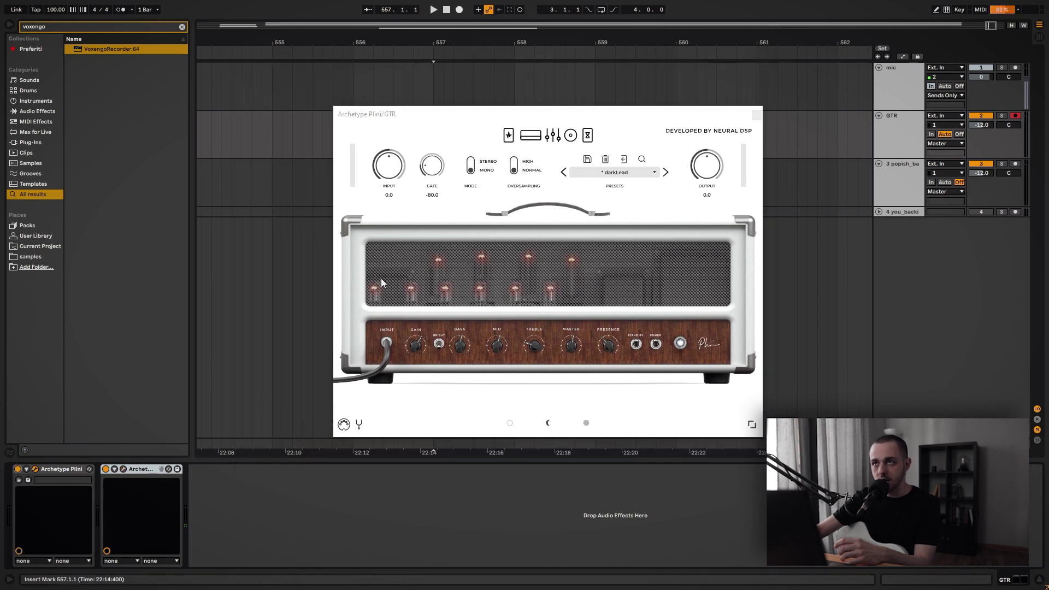
{"action": "left_click_drag", "start_coordinate": [613, 115], "coordinate": [605, 114]}
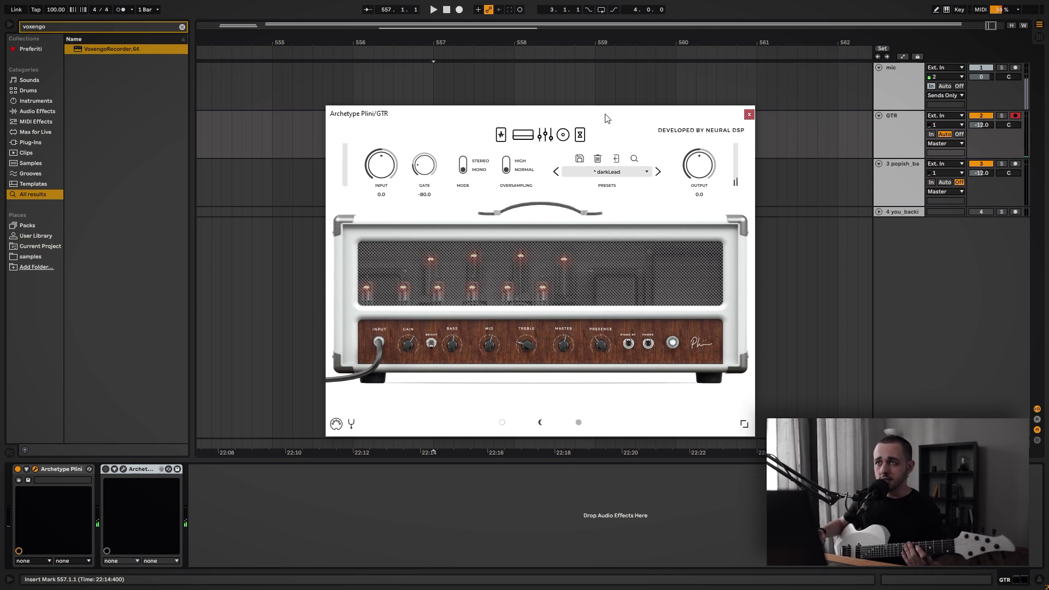
{"action": "left_click", "coordinate": [744, 423]}
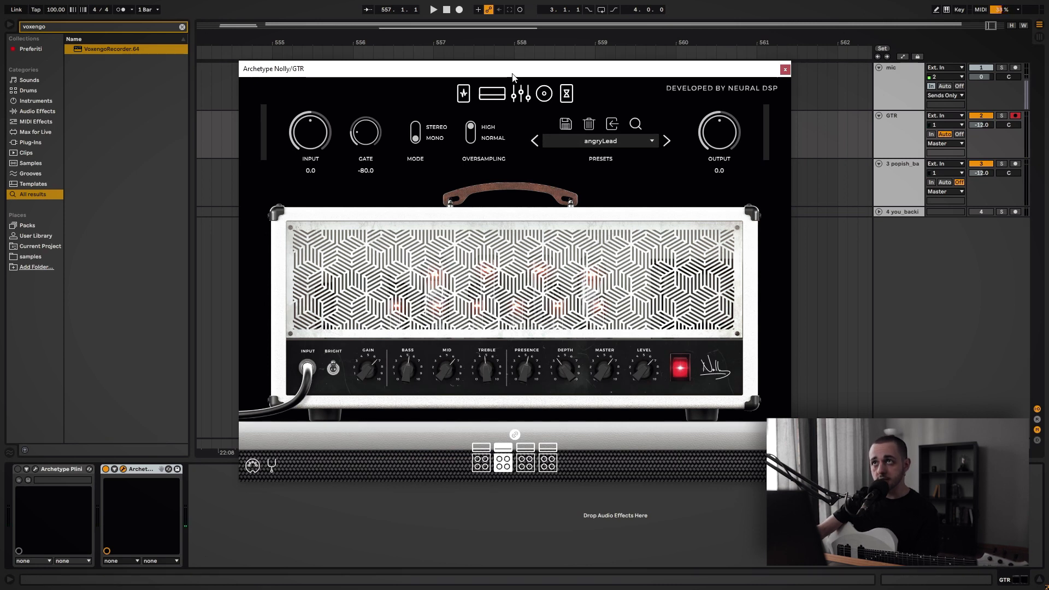
{"action": "left_click_drag", "start_coordinate": [517, 75], "coordinate": [525, 79]}
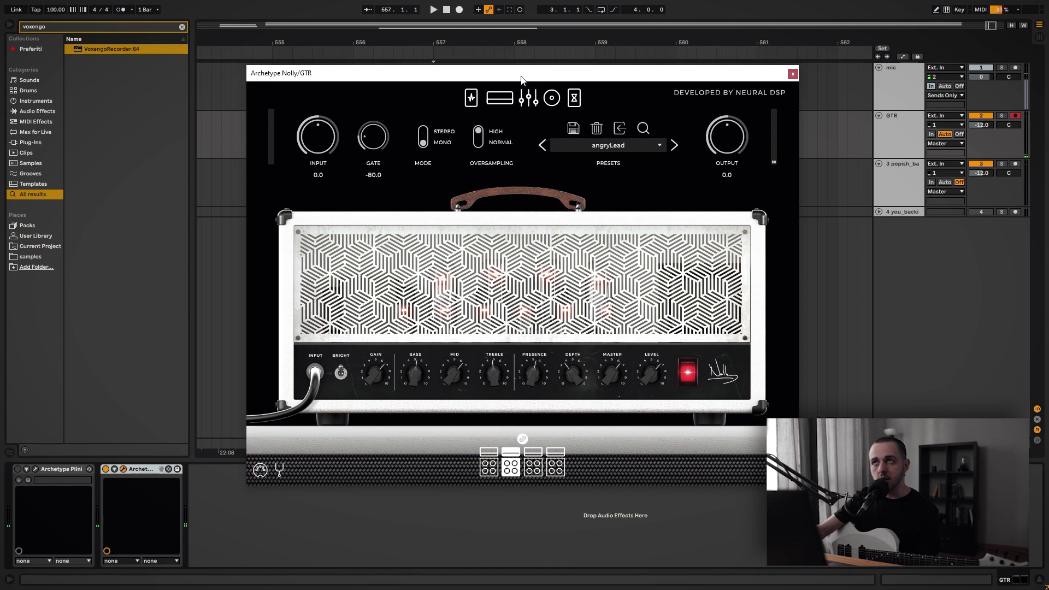
View the Nolly pedalboard, then go back to its angryLead amp head.
{"action": "left_click", "coordinate": [468, 104]}
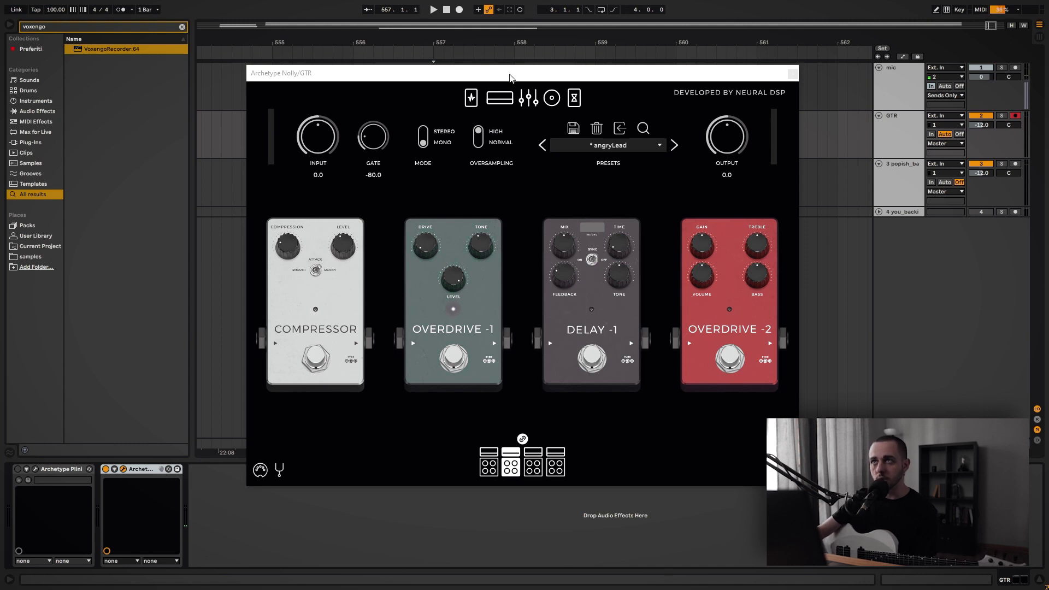
{"action": "left_click", "coordinate": [500, 100]}
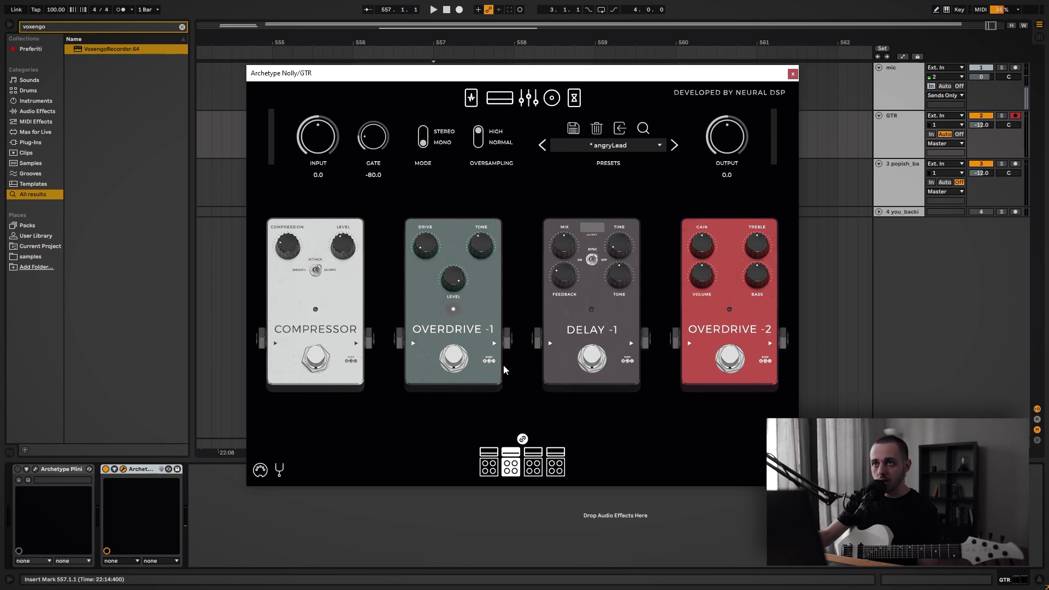
{"action": "left_click", "coordinate": [499, 99]}
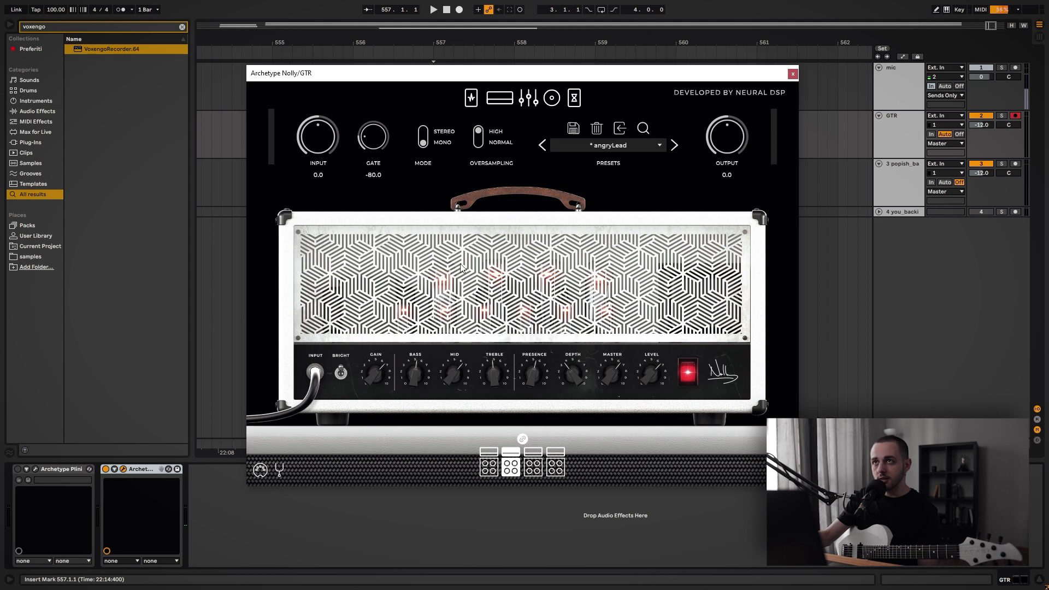
{"action": "left_click", "coordinate": [615, 145]}
Load Nolly's Default preset on the white amp head and engage Overdrive 1 on the pedalboard.
{"action": "left_click", "coordinate": [588, 180]}
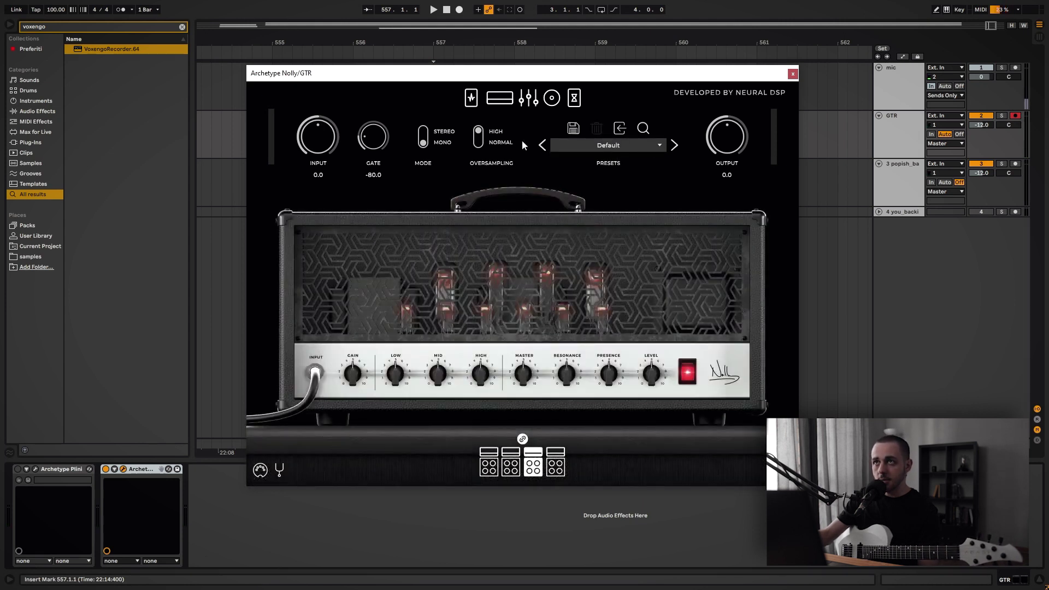
{"action": "left_click", "coordinate": [511, 459]}
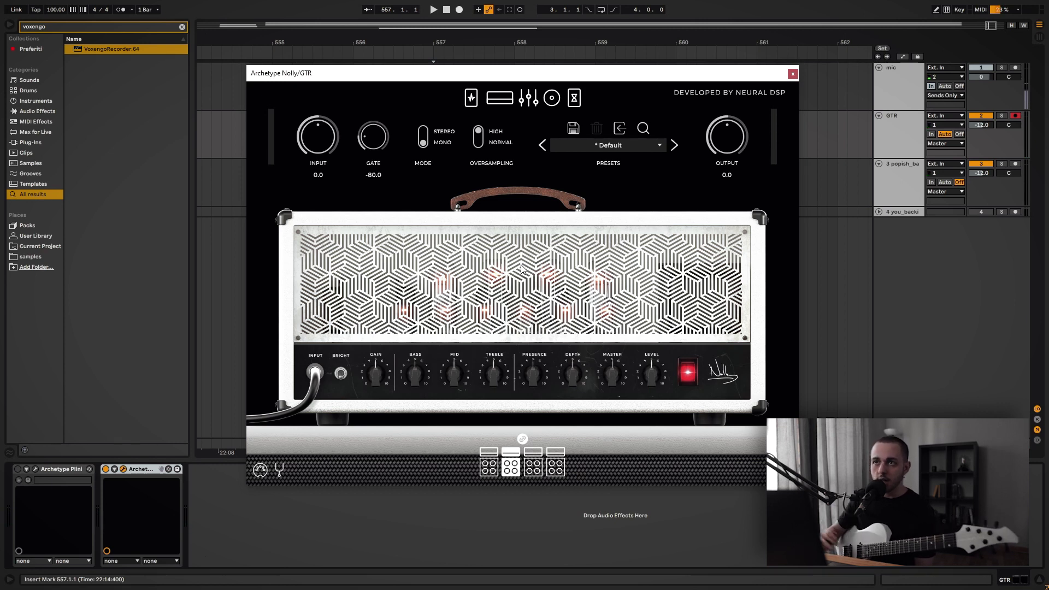
{"action": "left_click", "coordinate": [471, 98]}
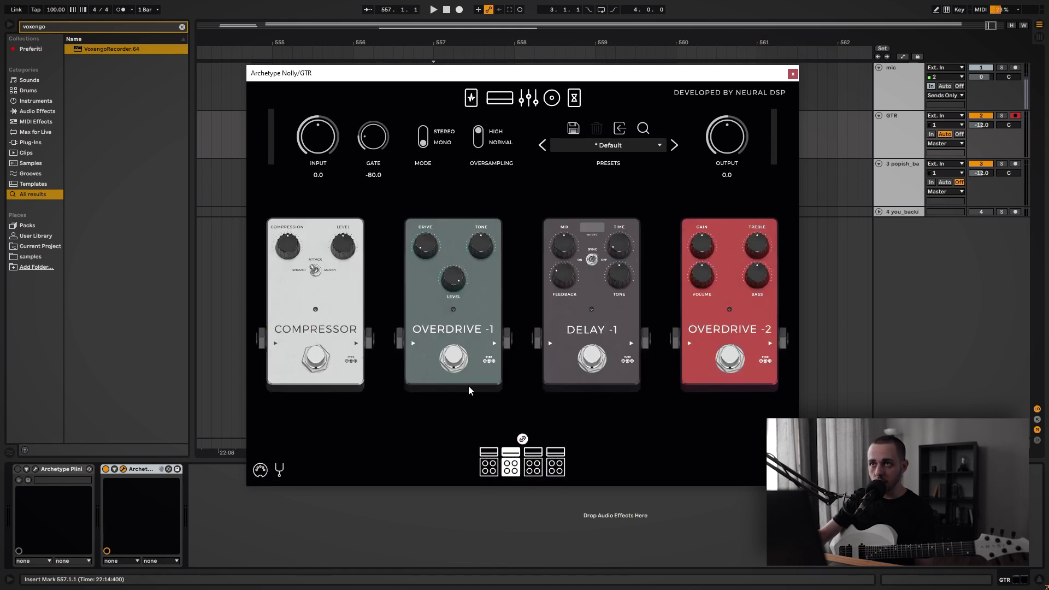
{"action": "left_click", "coordinate": [457, 362]}
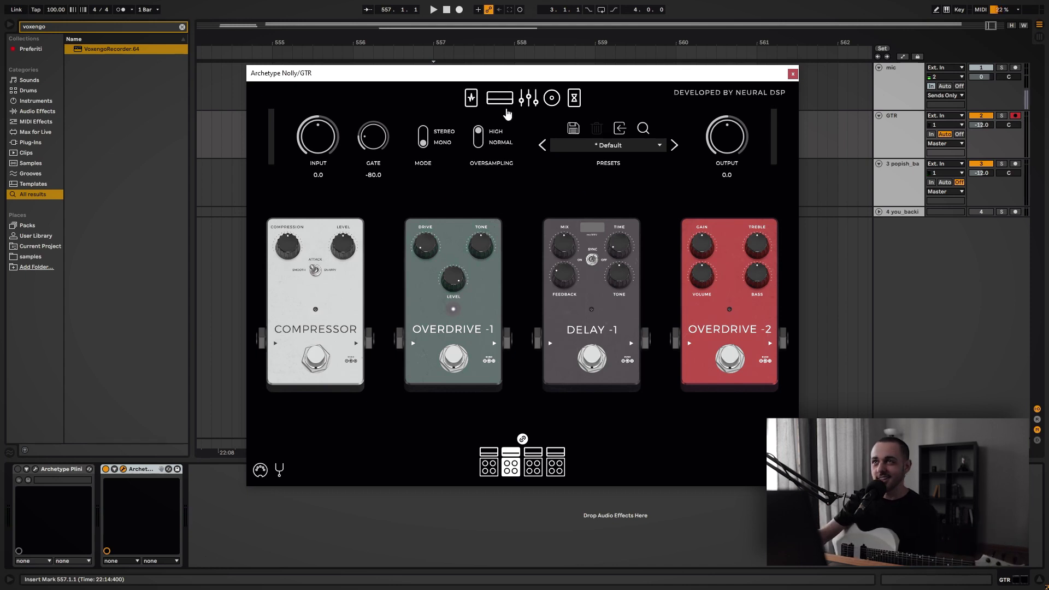
Return Archetype Nolly to its white amp head page.
{"action": "left_click", "coordinate": [501, 100]}
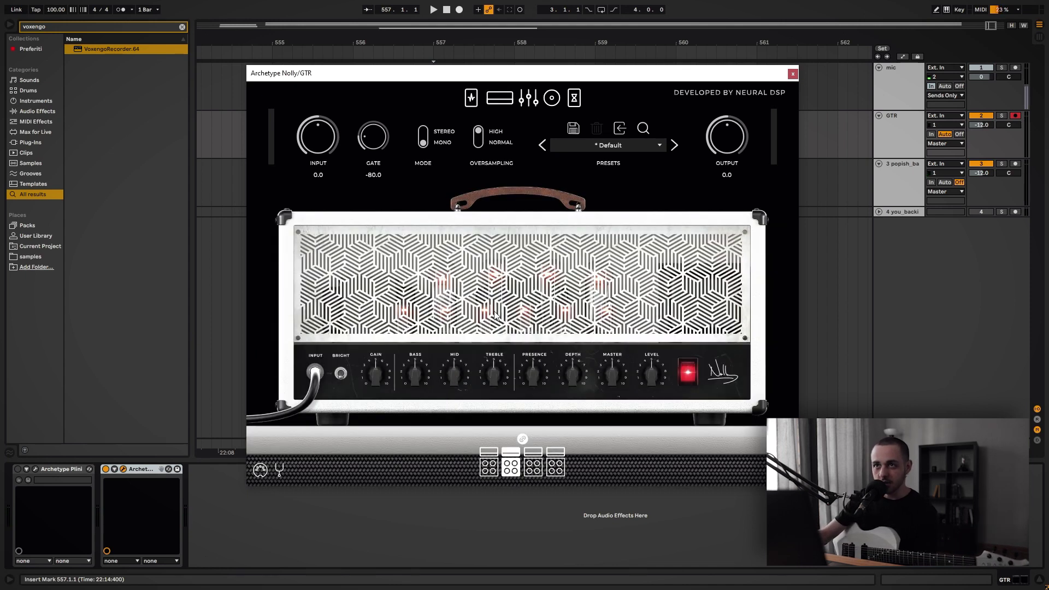
Toggle the BRIGHT switch on Nolly's white amp head.
{"action": "left_click", "coordinate": [341, 375]}
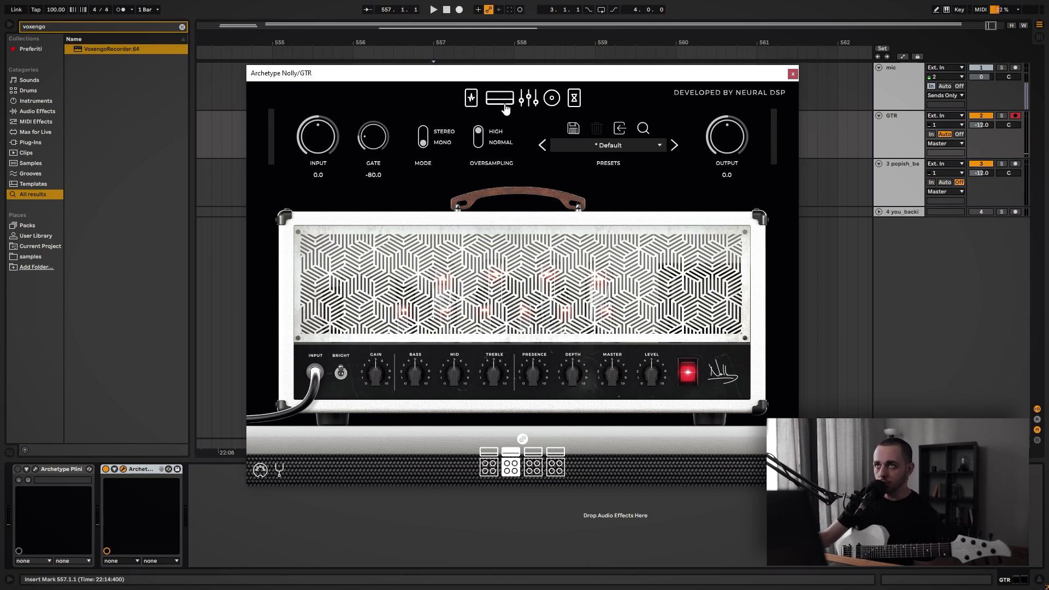
Cut Nolly's EQ (16 kHz -12.0, 8 kHz -3.6, 65 Hz -6.9) and raise amp Gain slightly.
{"action": "left_click", "coordinate": [525, 107]}
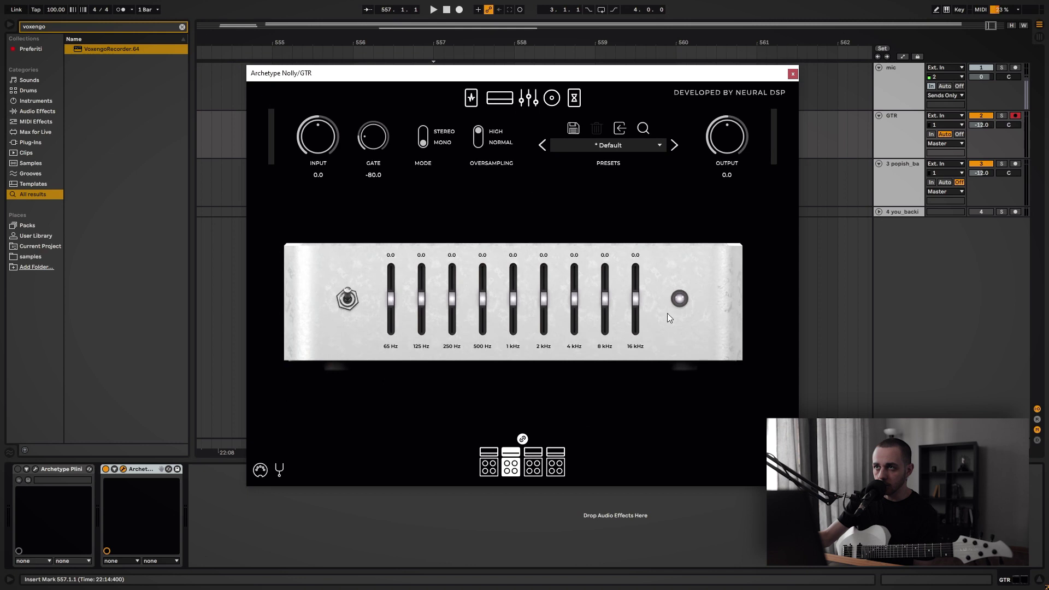
{"action": "scroll", "coordinate": [640, 313], "scroll_direction": "down", "scroll_amount": 6}
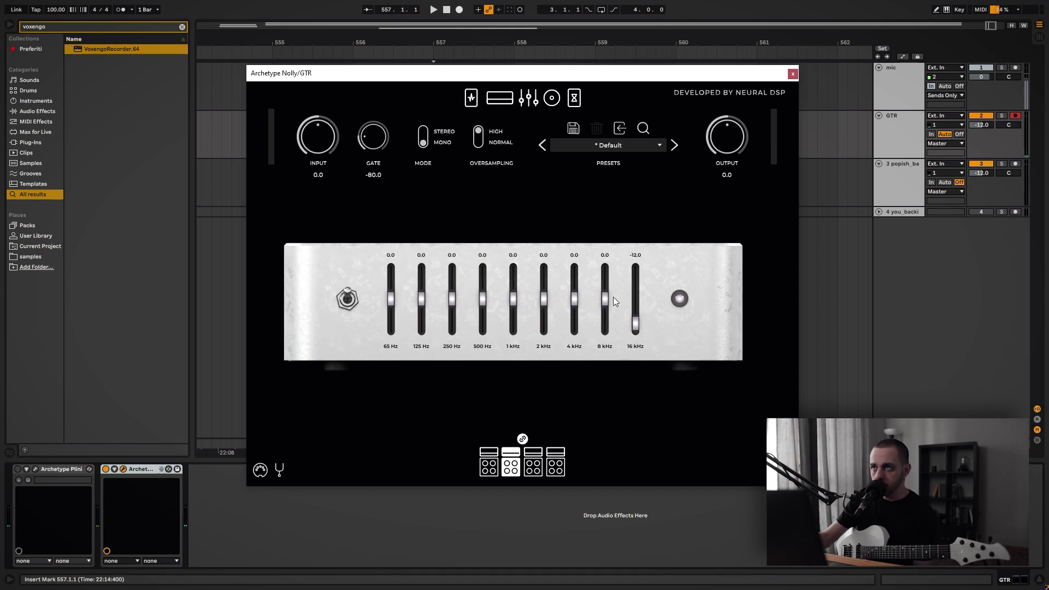
{"action": "left_click_drag", "start_coordinate": [605, 298], "coordinate": [607, 311]}
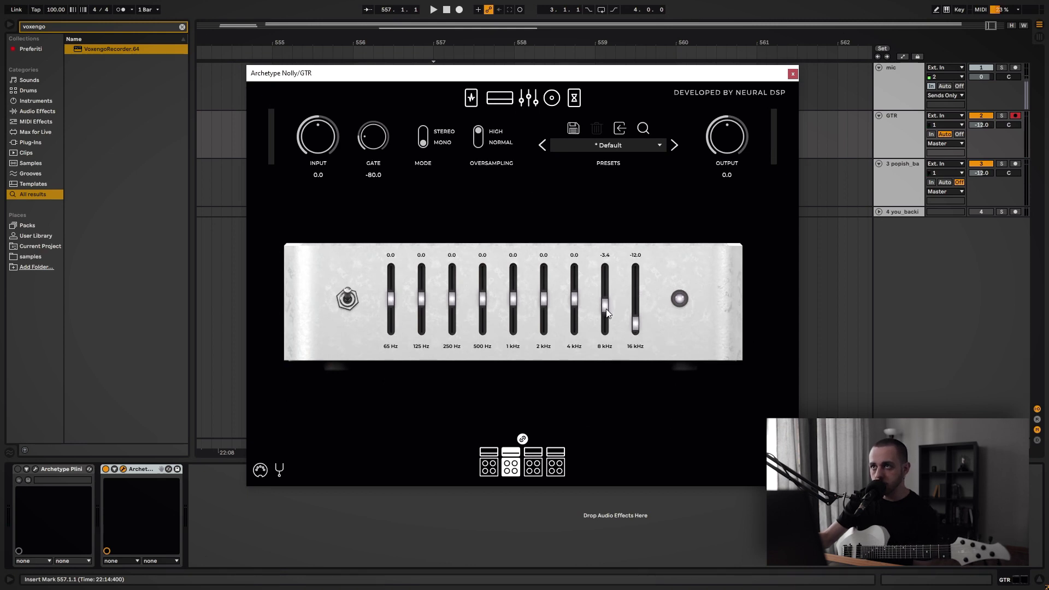
{"action": "left_click", "coordinate": [392, 318]}
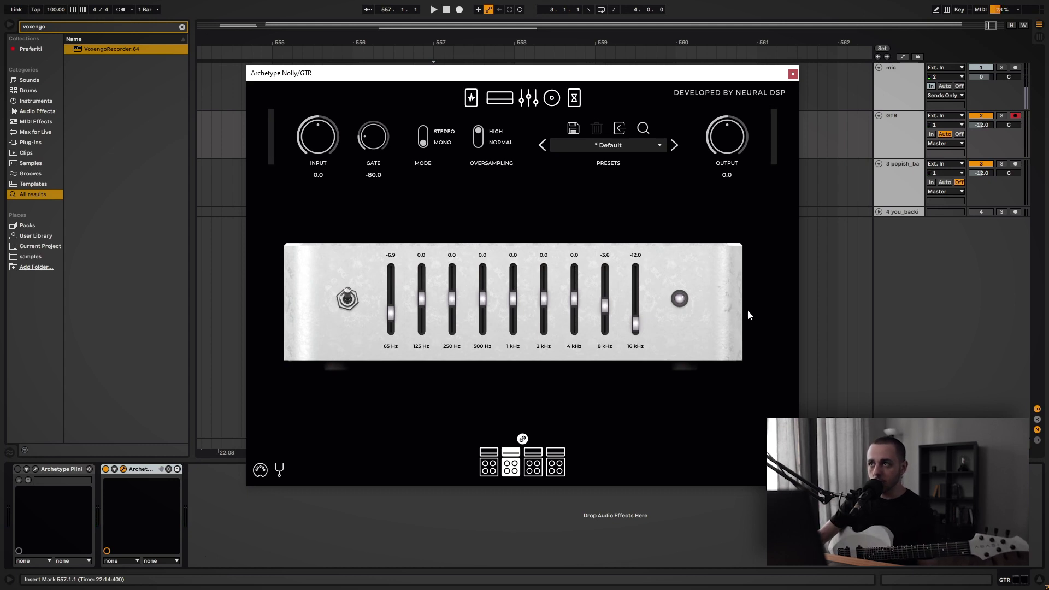
{"action": "left_click", "coordinate": [499, 102]}
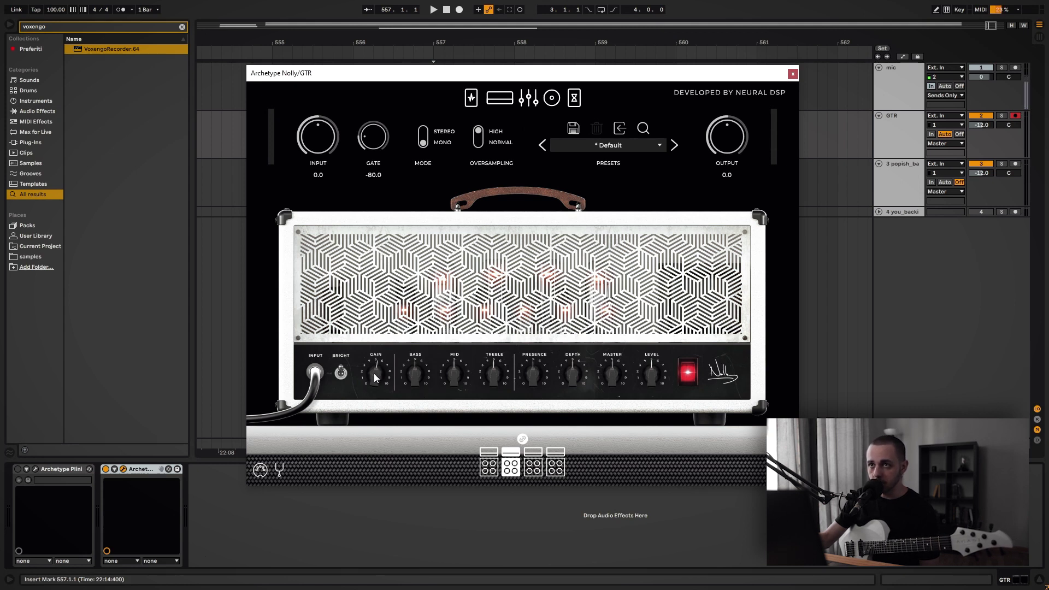
{"action": "left_click_drag", "start_coordinate": [377, 378], "coordinate": [376, 366]}
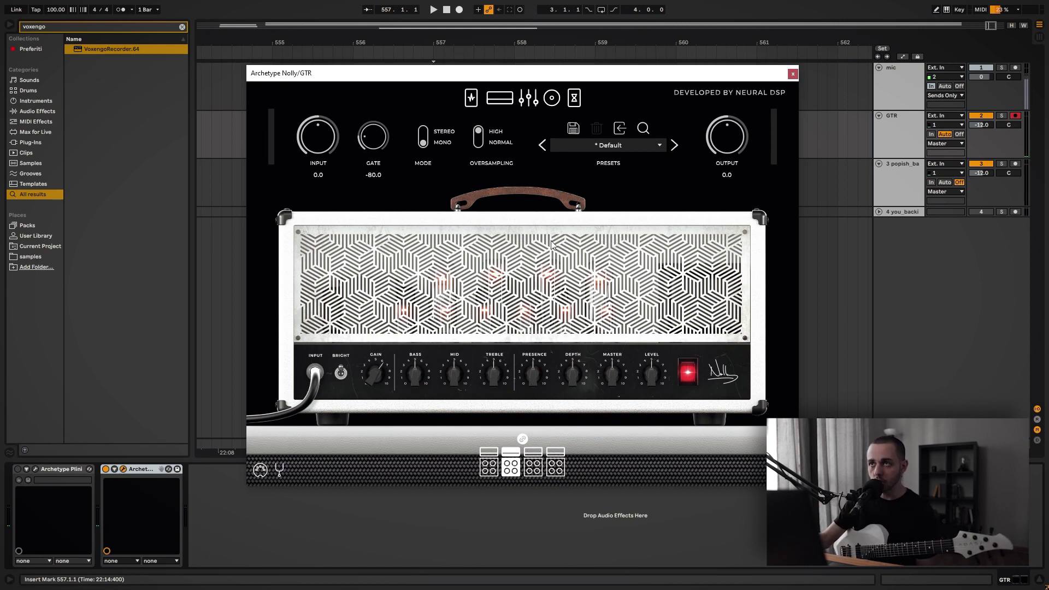
Enable Nolly's Reverb with a slightly longer Decay, leaving the Delay 2 pedal bypassed.
{"action": "left_click", "coordinate": [573, 98]}
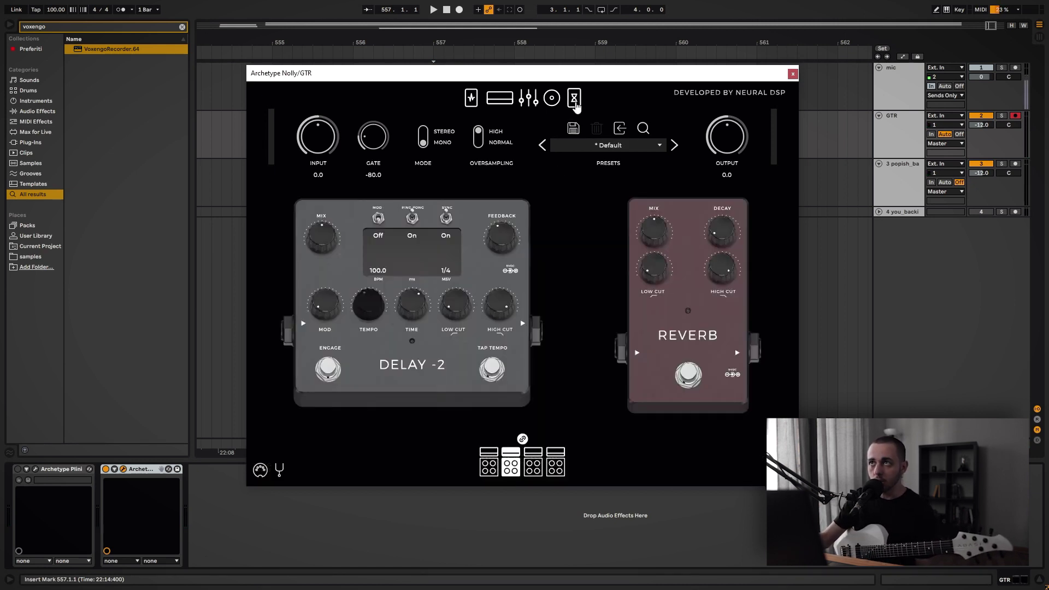
{"action": "left_click", "coordinate": [328, 370]}
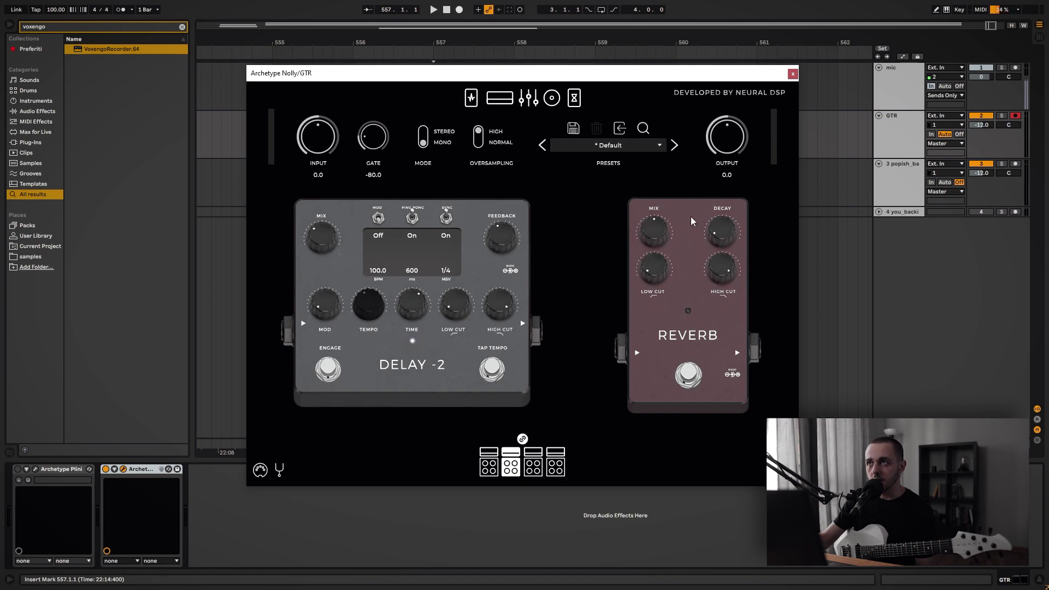
{"action": "left_click", "coordinate": [693, 379]}
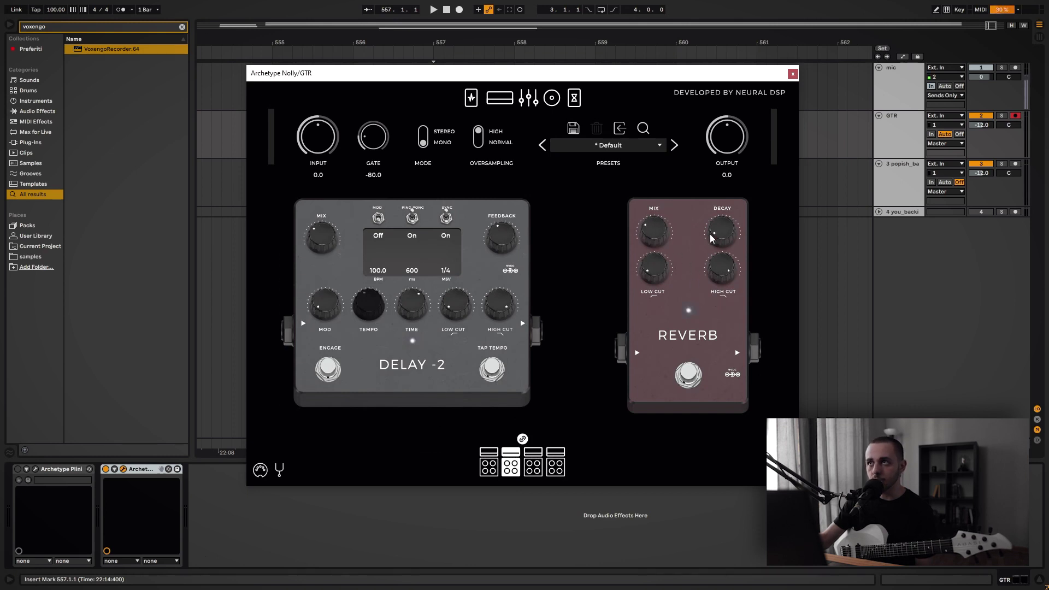
{"action": "left_click_drag", "start_coordinate": [734, 215], "coordinate": [731, 195]}
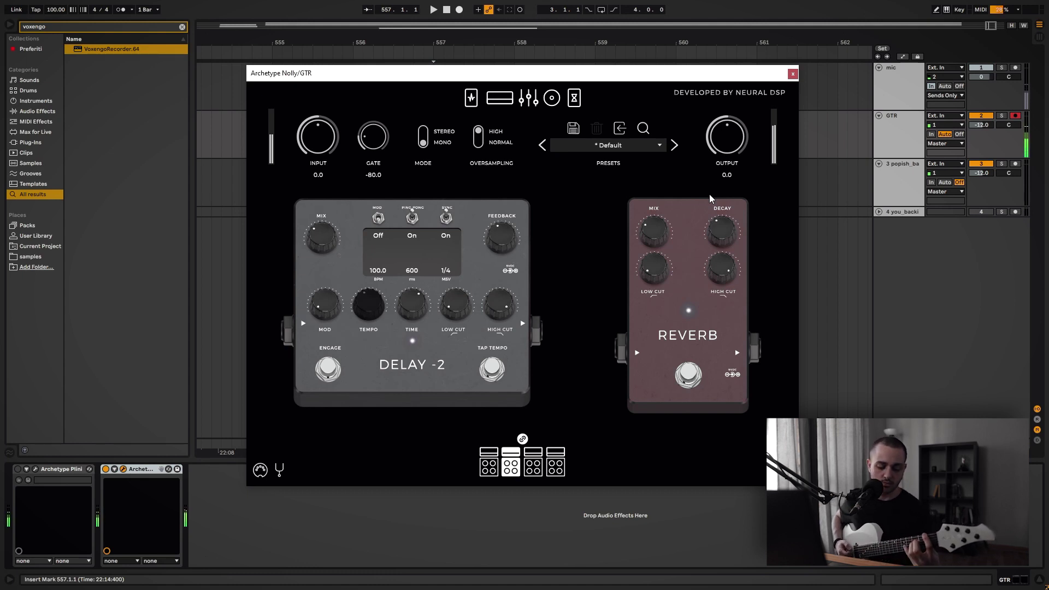
{"action": "left_click", "coordinate": [328, 370]}
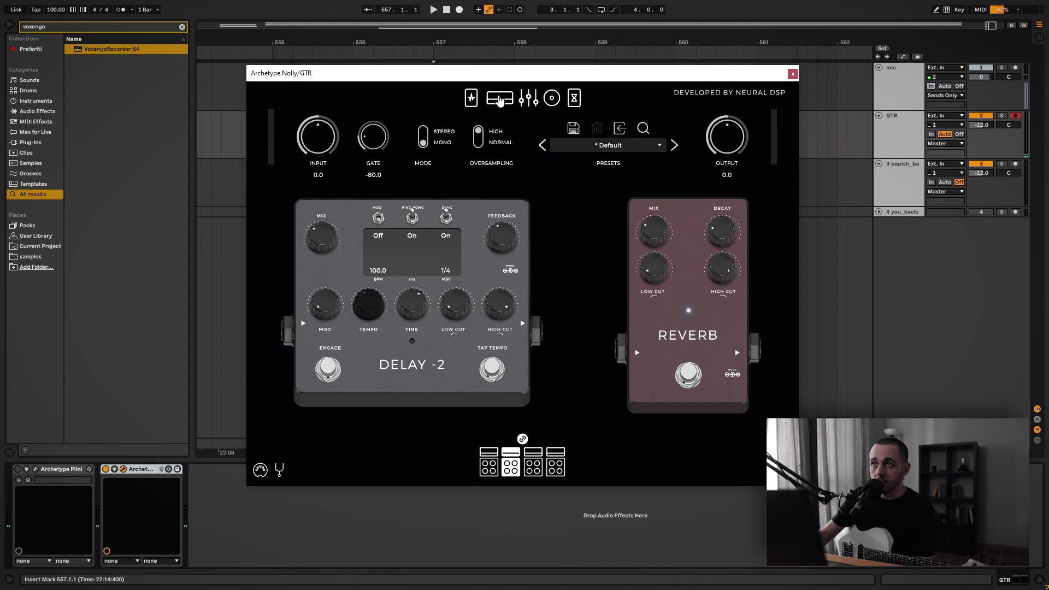
{"action": "left_click", "coordinate": [500, 99]}
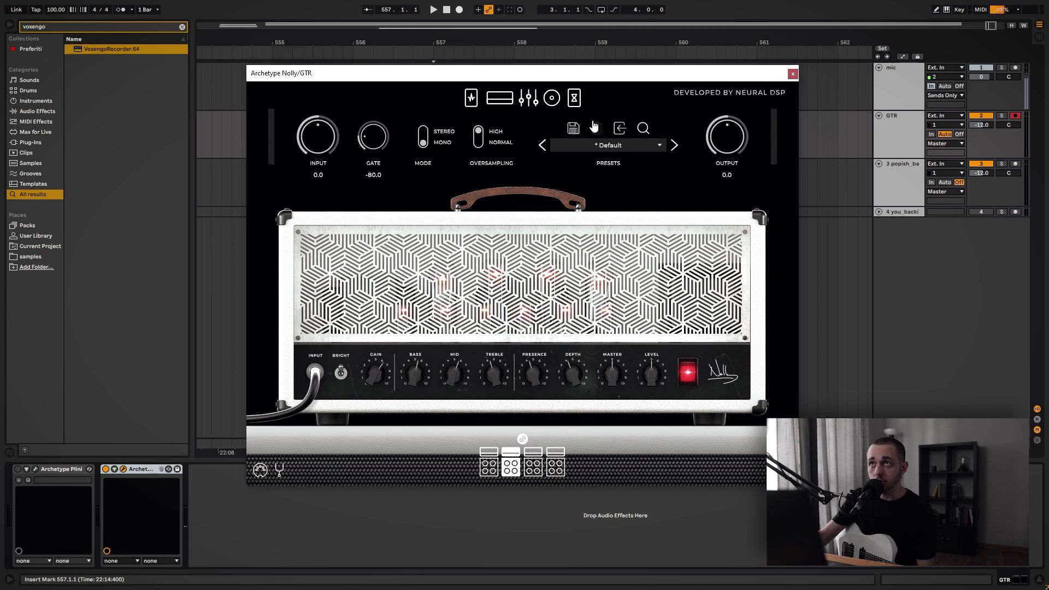
{"action": "left_click", "coordinate": [498, 101]}
{"action": "left_click", "coordinate": [498, 101]}
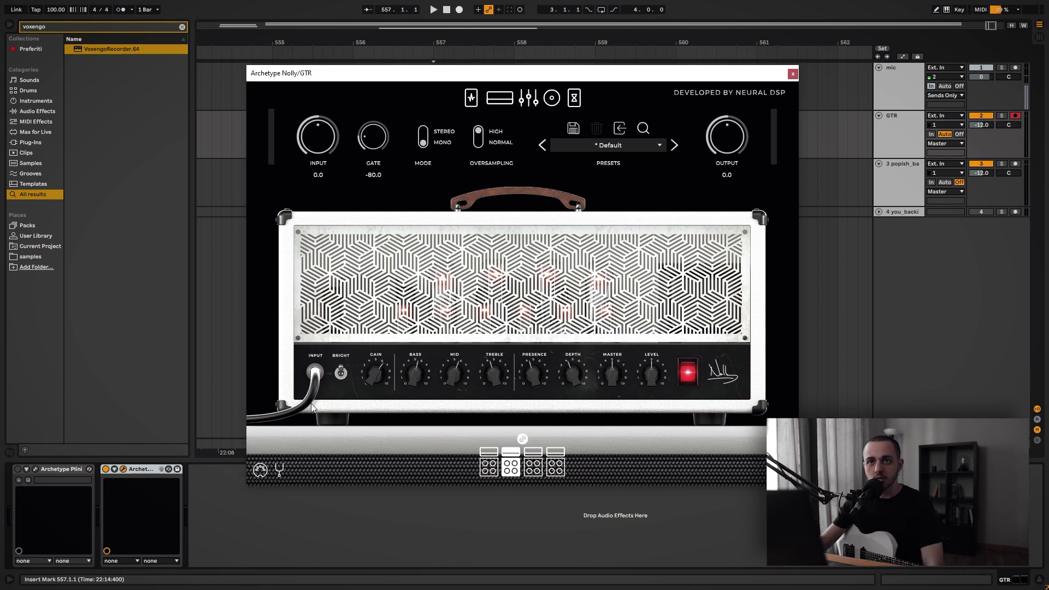
{"action": "left_click", "coordinate": [125, 468]}
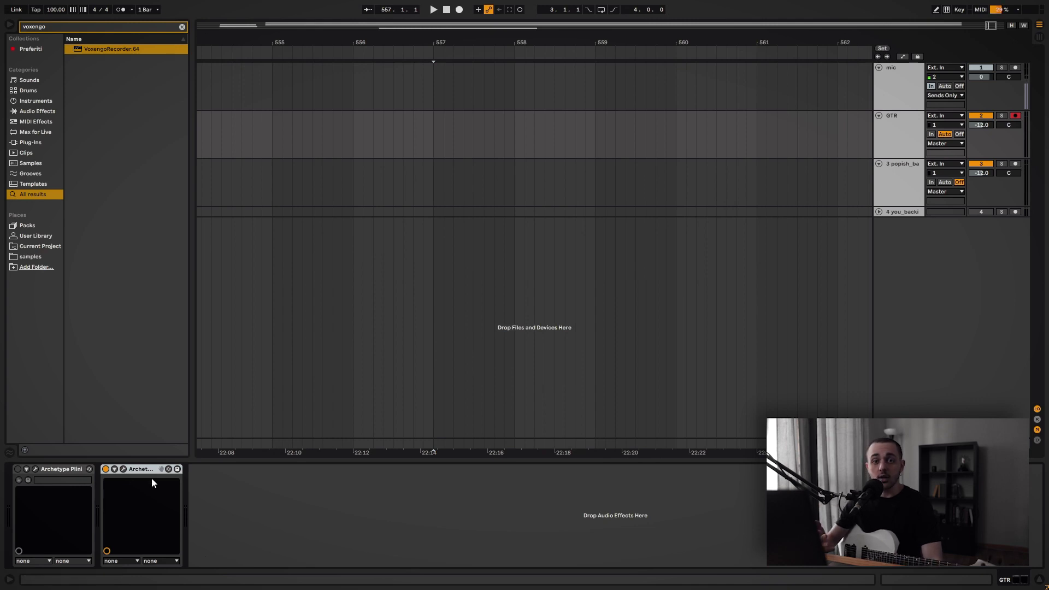
Switch on the Archetype Plini device and open its plugin window.
{"action": "left_click", "coordinate": [17, 469]}
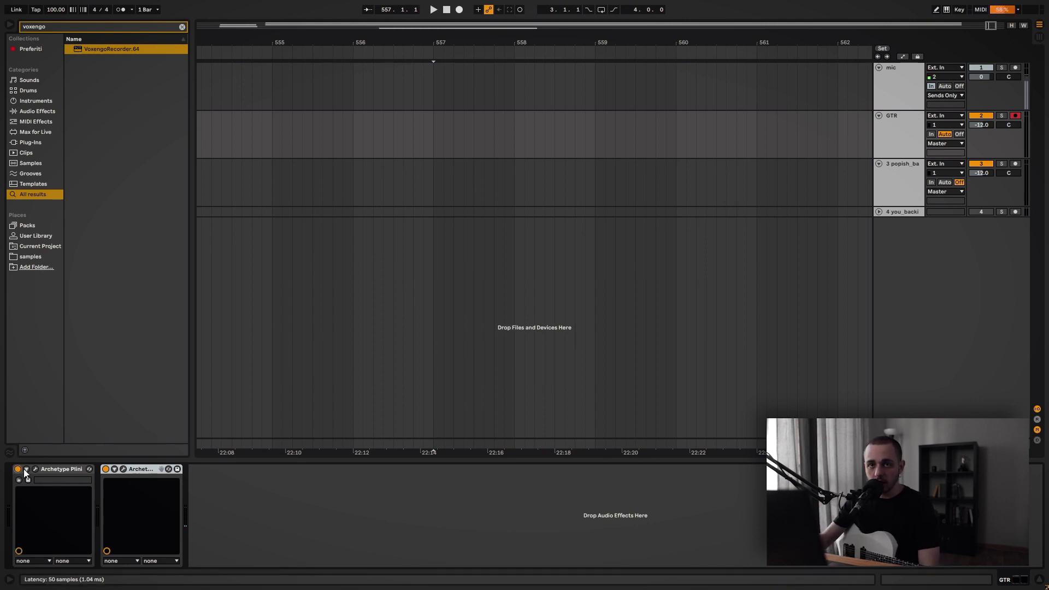
{"action": "left_click", "coordinate": [36, 469]}
{"action": "left_click", "coordinate": [105, 469]}
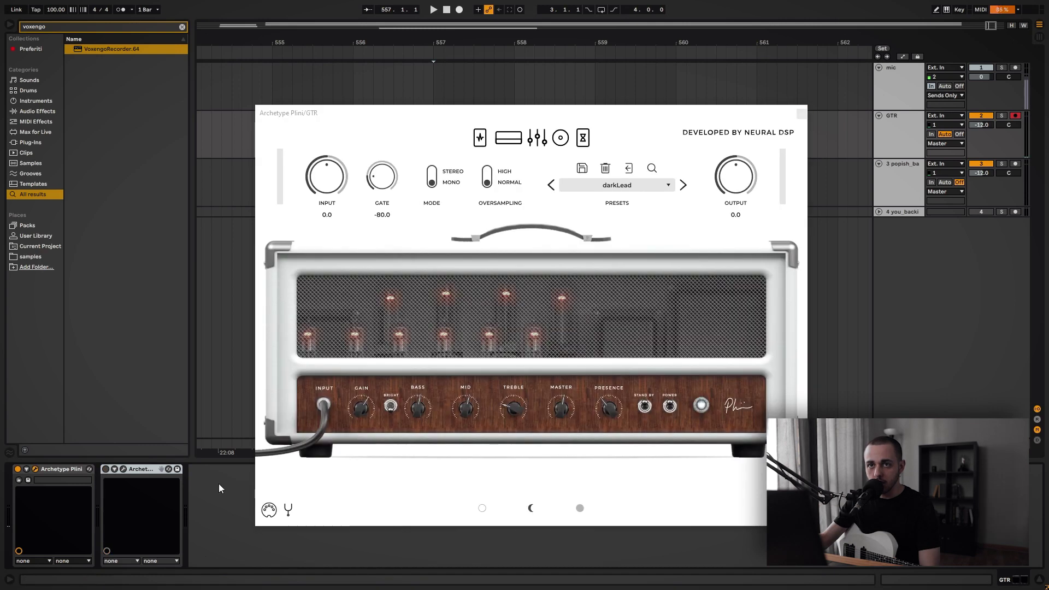
Flip the Plini amp's Bright switch and bring up Plini's graphic EQ page.
{"action": "left_click", "coordinate": [480, 138]}
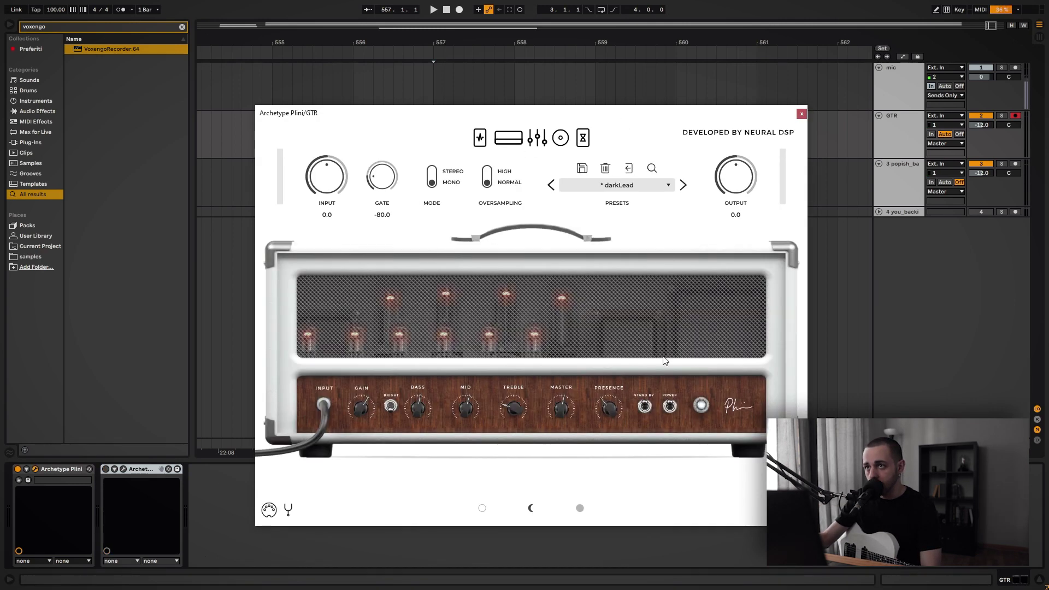
{"action": "left_click", "coordinate": [508, 138]}
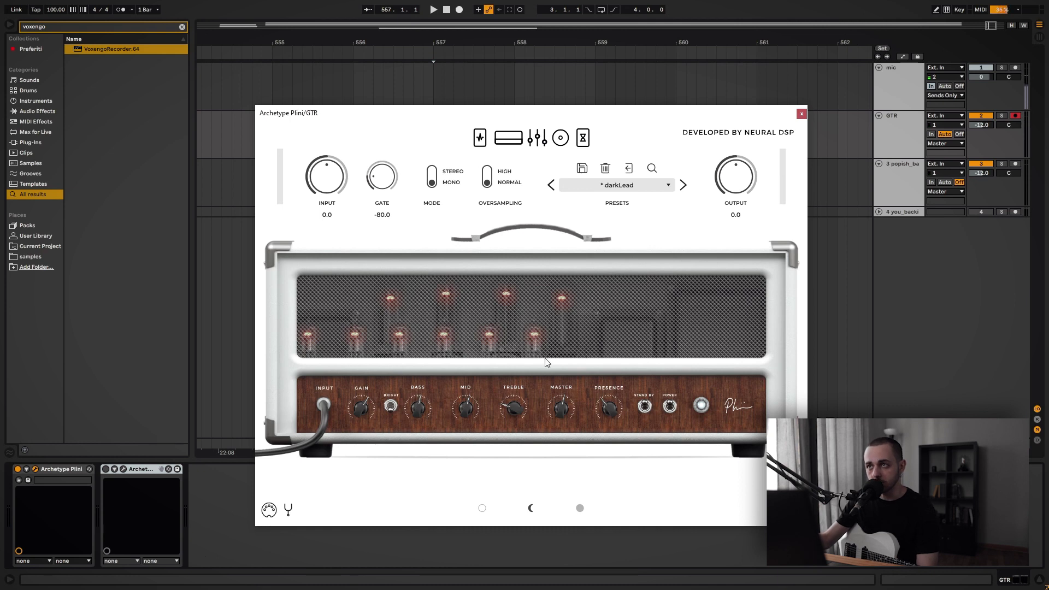
{"action": "left_click", "coordinate": [391, 406]}
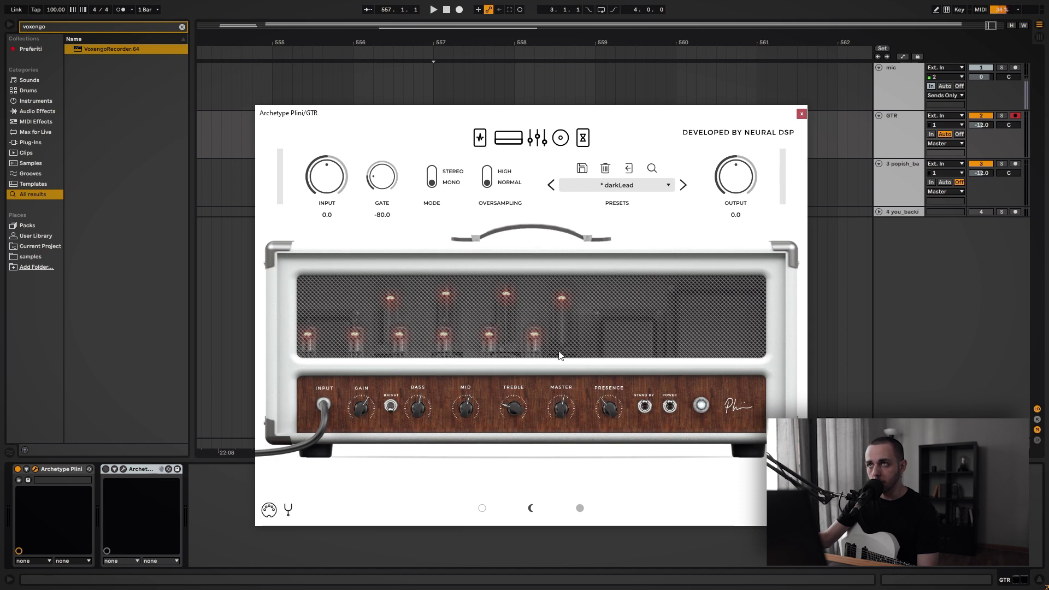
{"action": "left_click", "coordinate": [537, 138]}
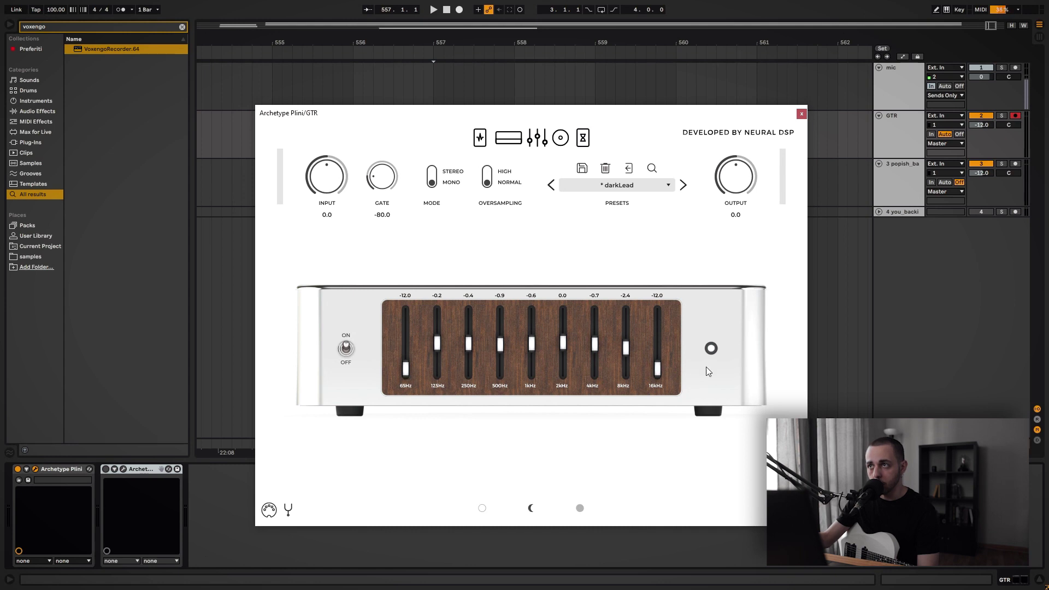
Show Plini's cab page and place Nolly's cab page window beside it, top-left.
{"action": "left_click", "coordinate": [583, 138]}
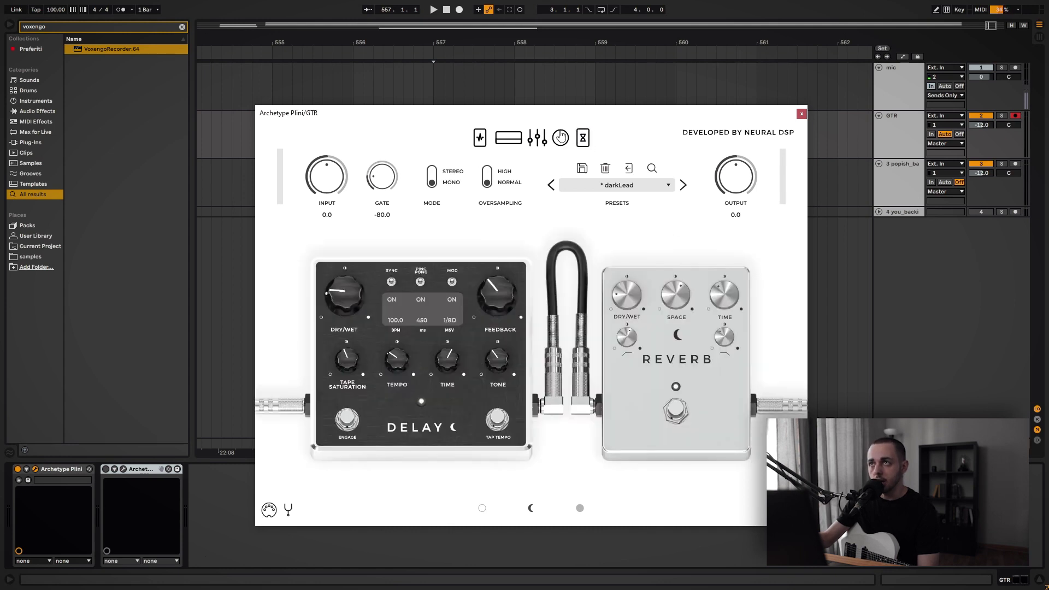
{"action": "left_click", "coordinate": [558, 140]}
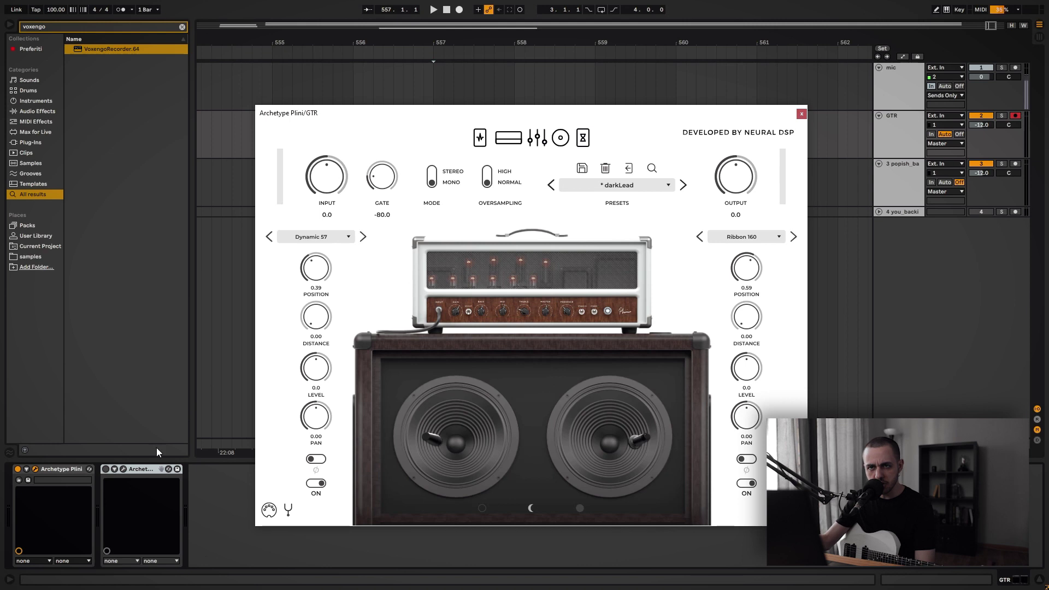
{"action": "left_click", "coordinate": [124, 469]}
{"action": "left_click", "coordinate": [123, 469]}
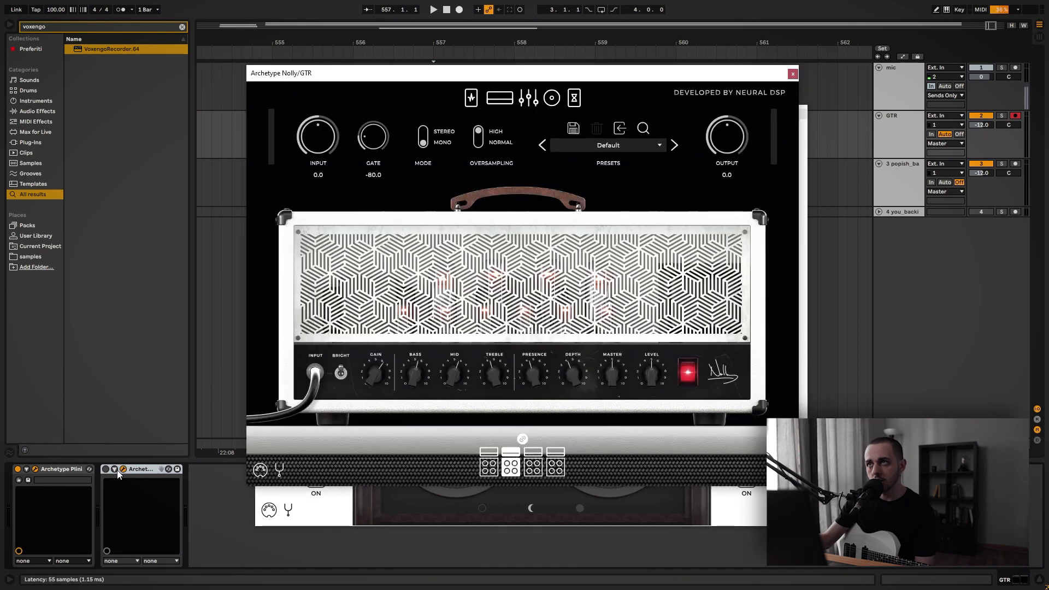
{"action": "left_click", "coordinate": [551, 98]}
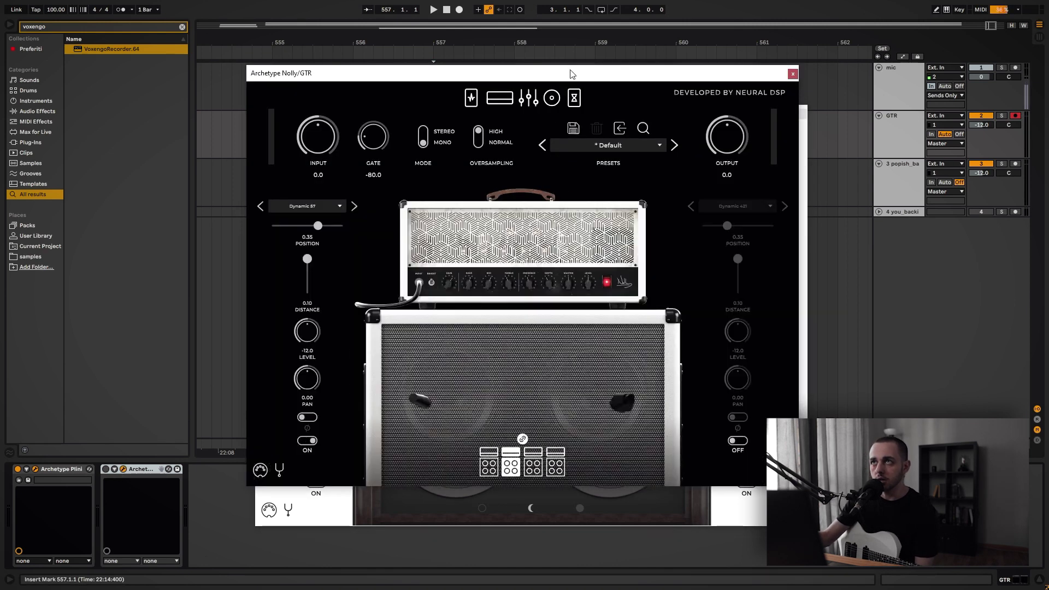
{"action": "left_click_drag", "start_coordinate": [582, 78], "coordinate": [349, 45]}
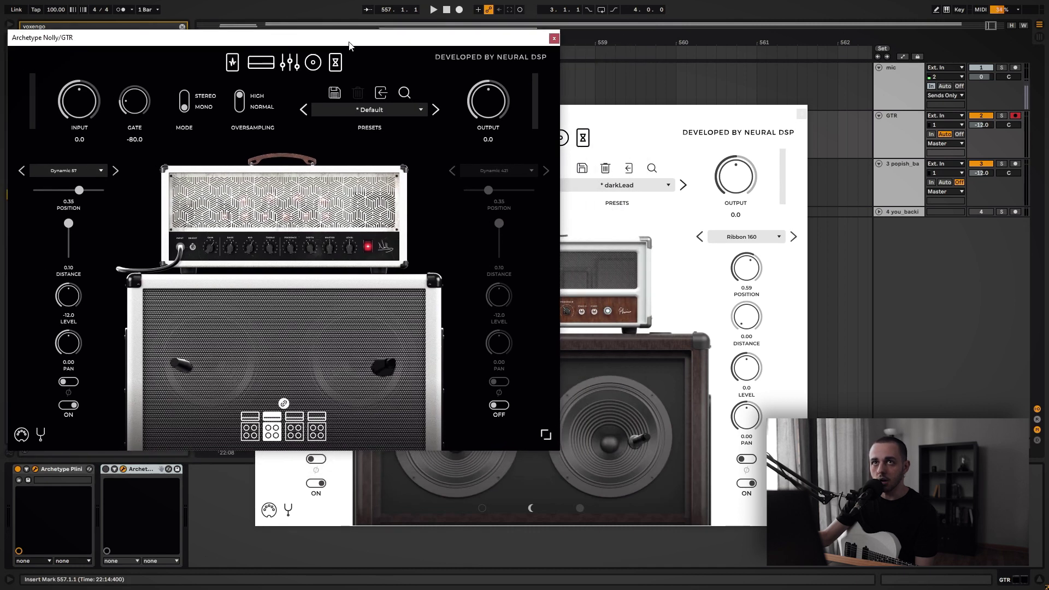
Load Nolly's angryLead user preset and check its Ribbon 160 second mic.
{"action": "left_click", "coordinate": [401, 110]}
{"action": "mouse_move", "coordinate": [349, 192]}
{"action": "left_click", "coordinate": [407, 195]}
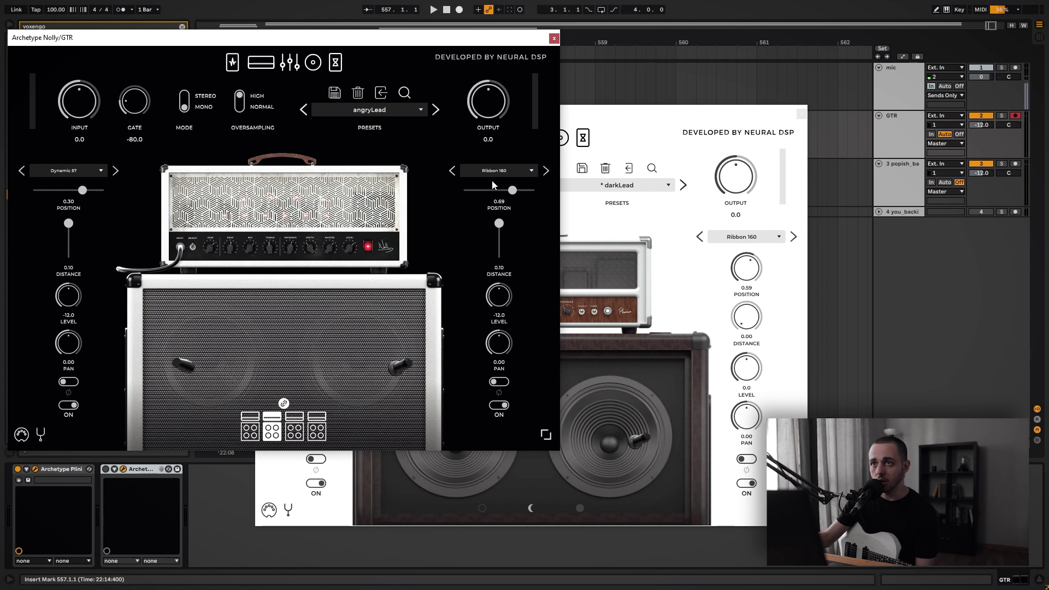
{"action": "left_click", "coordinate": [516, 173]}
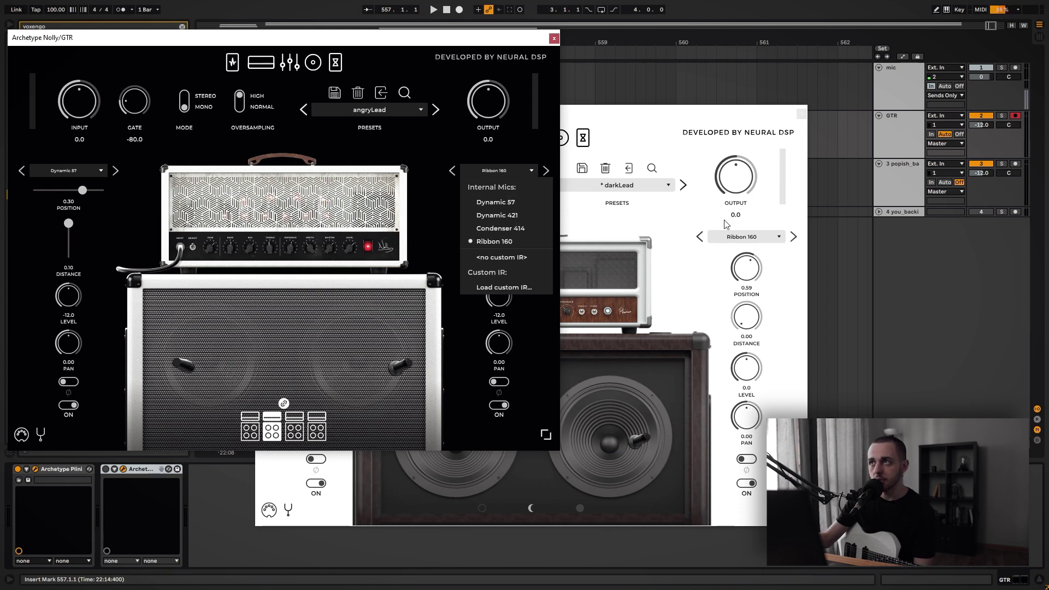
{"action": "left_click", "coordinate": [765, 237]}
Set Plini's second cab mic to Ribbon 121, then bring the Nolly window back to the front.
{"action": "left_click", "coordinate": [764, 237]}
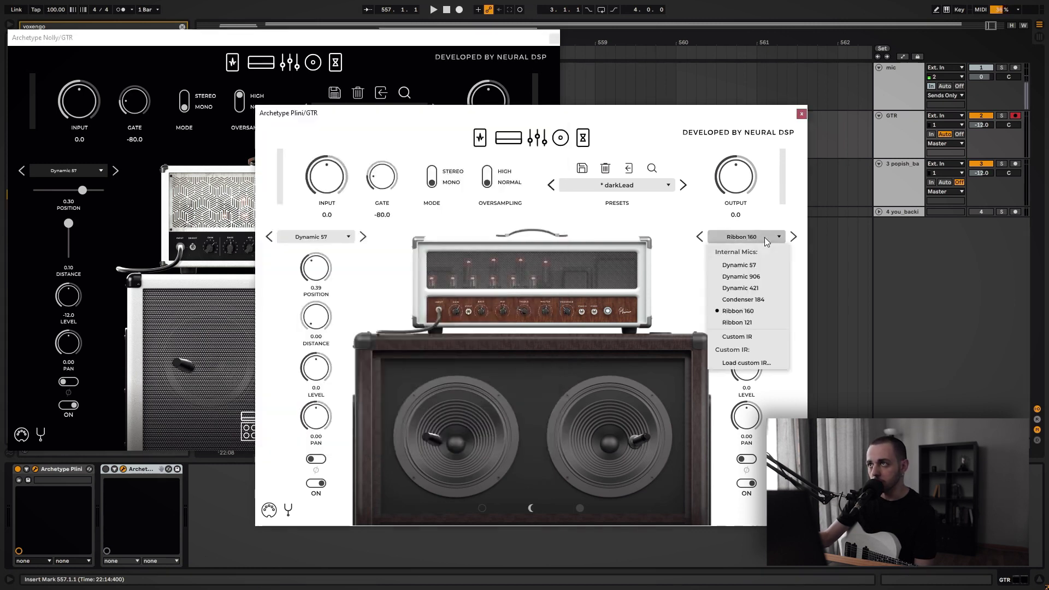
{"action": "left_click", "coordinate": [737, 322]}
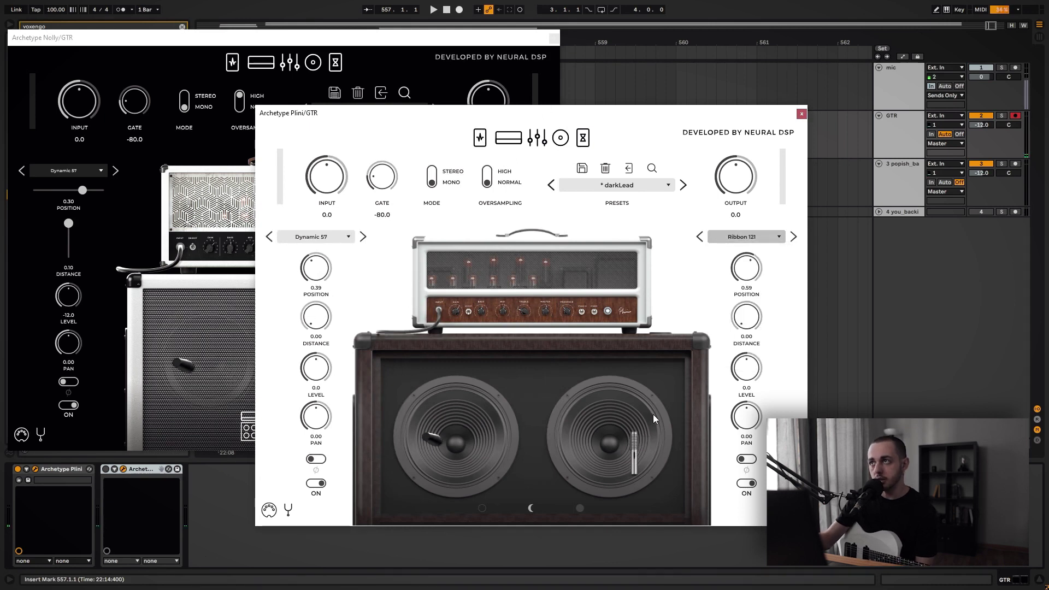
{"action": "left_click", "coordinate": [766, 238]}
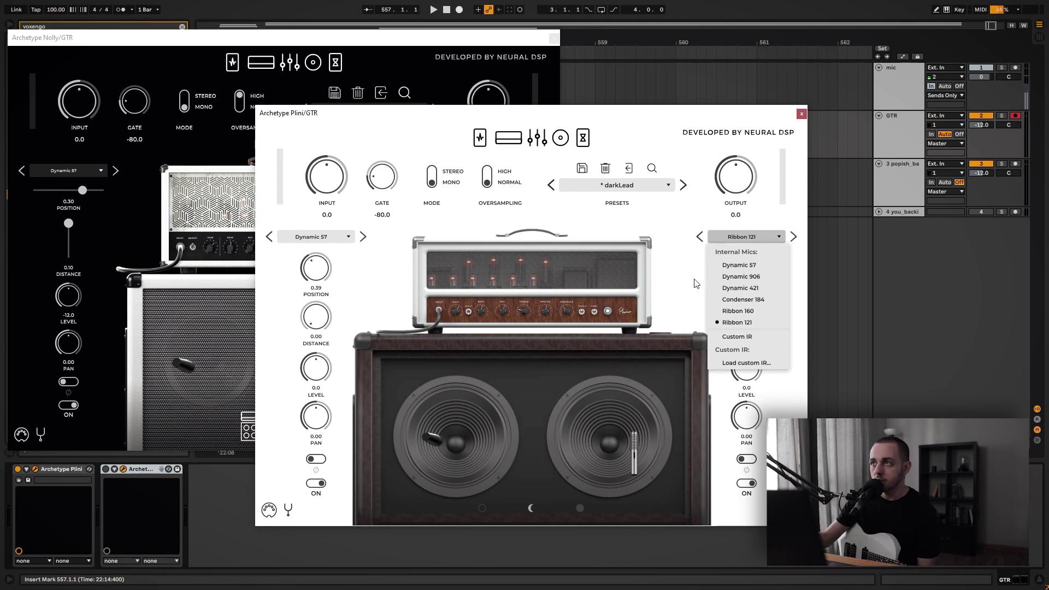
{"action": "left_click", "coordinate": [526, 366]}
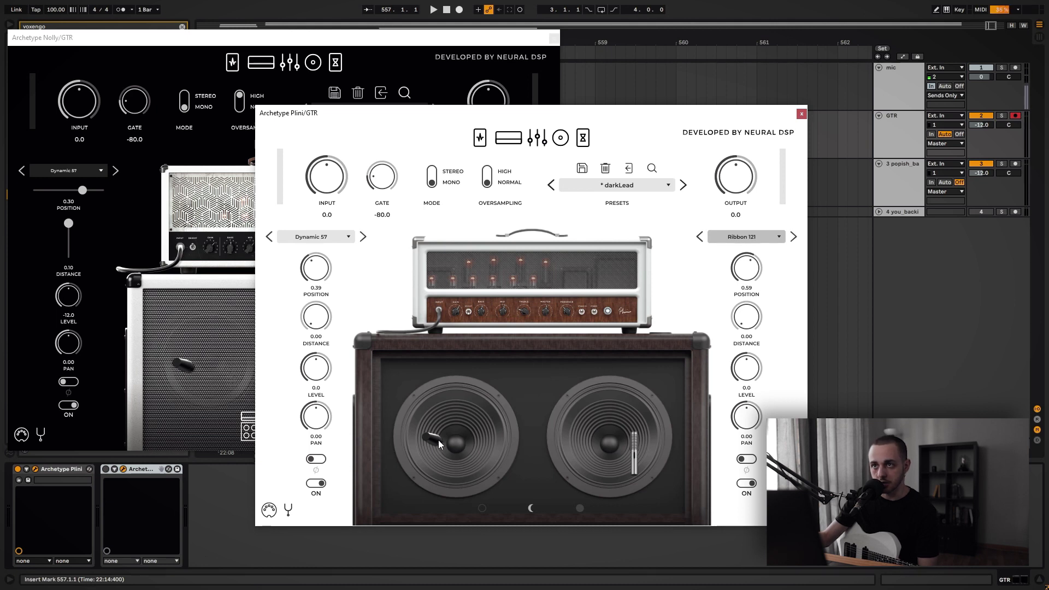
{"action": "left_click", "coordinate": [261, 40]}
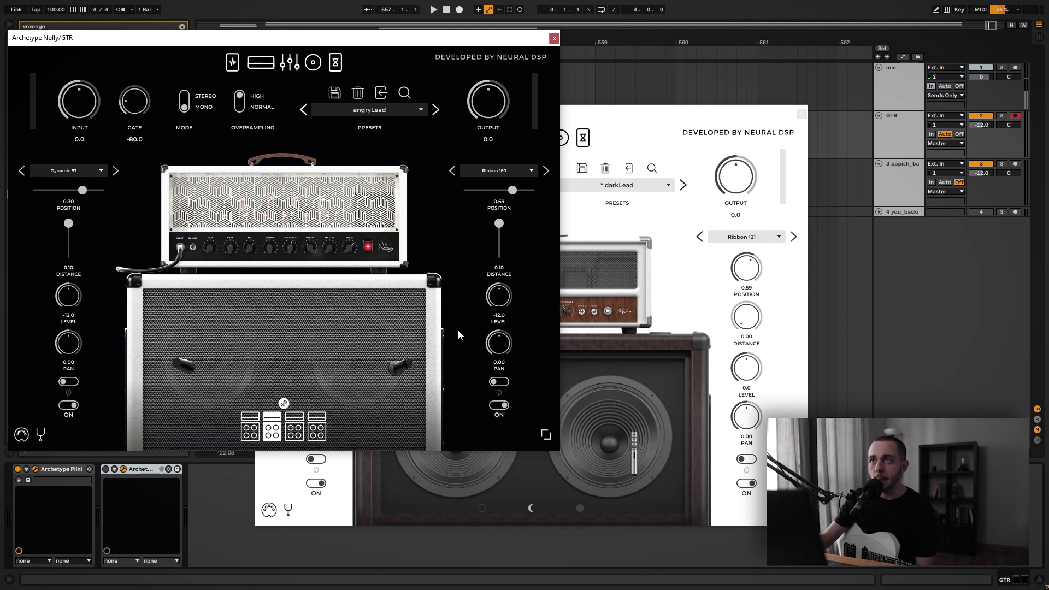
Show the delay and reverb pedals in both Nolly and Plini for comparison.
{"action": "left_click", "coordinate": [336, 62]}
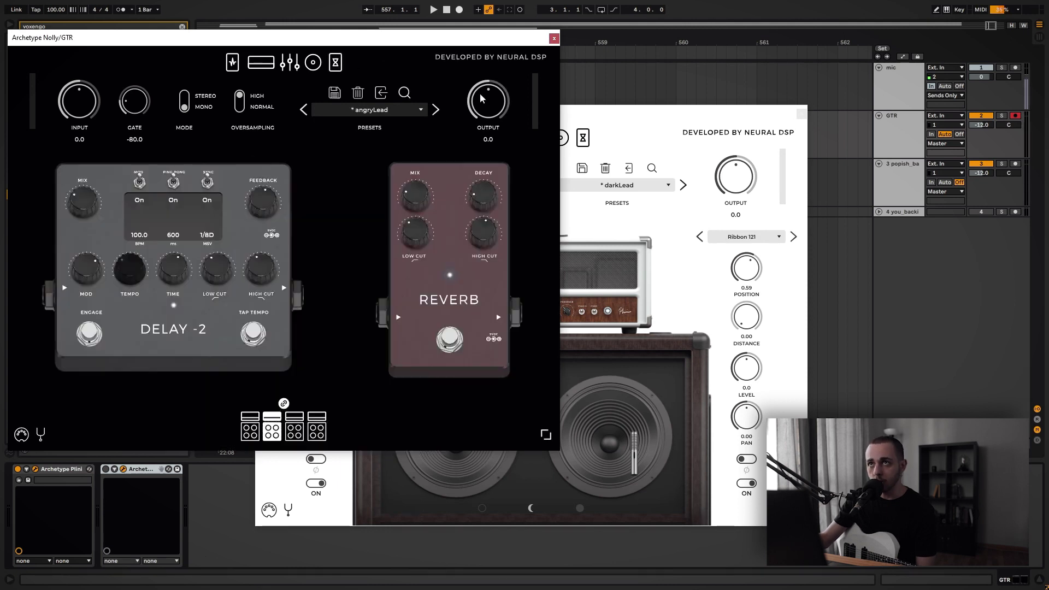
{"action": "left_click", "coordinate": [582, 137]}
{"action": "left_click", "coordinate": [582, 137]}
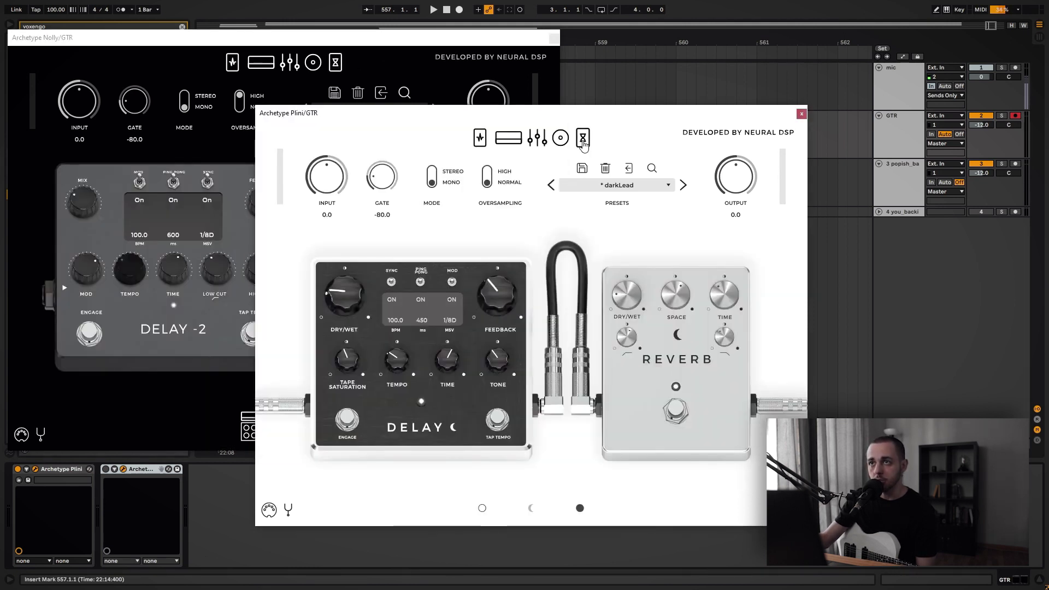
Close the Plini window, re-centre Nolly over the arrangement, and return it to the amp head.
{"action": "left_click", "coordinate": [801, 114]}
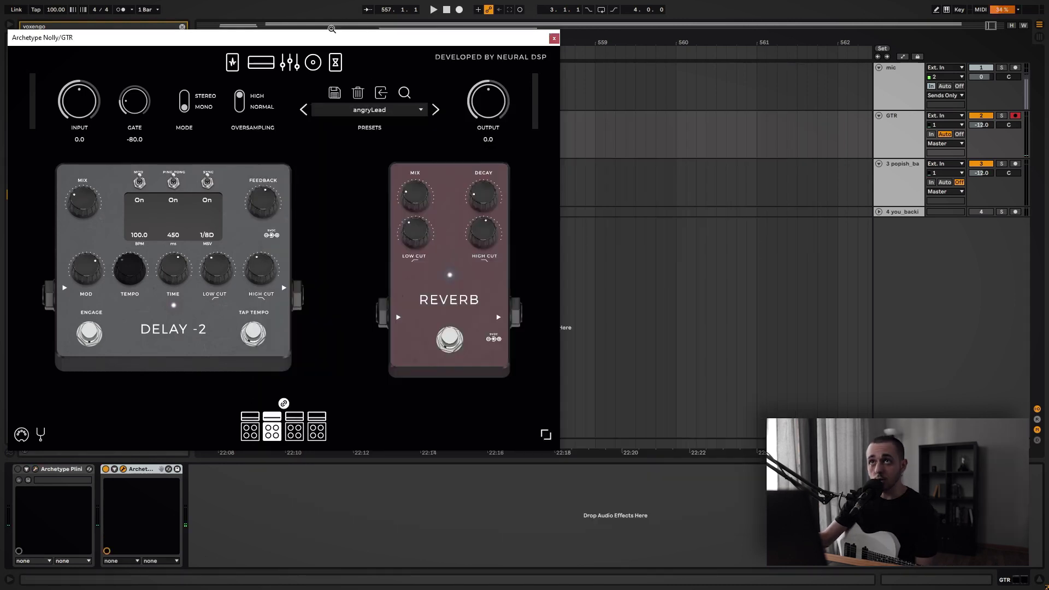
{"action": "left_click_drag", "start_coordinate": [334, 40], "coordinate": [551, 54]}
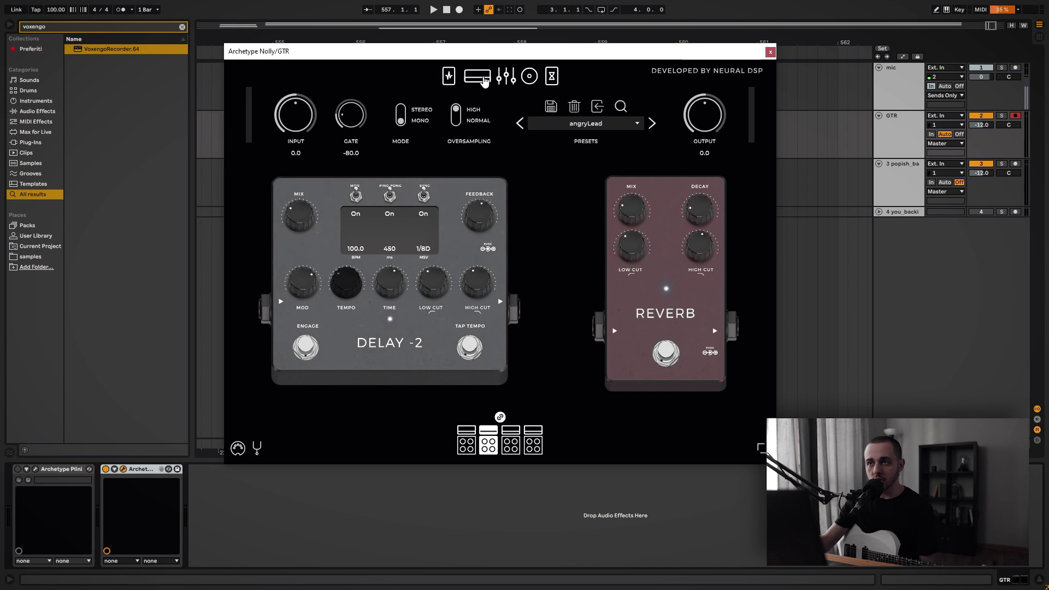
{"action": "left_click", "coordinate": [477, 76]}
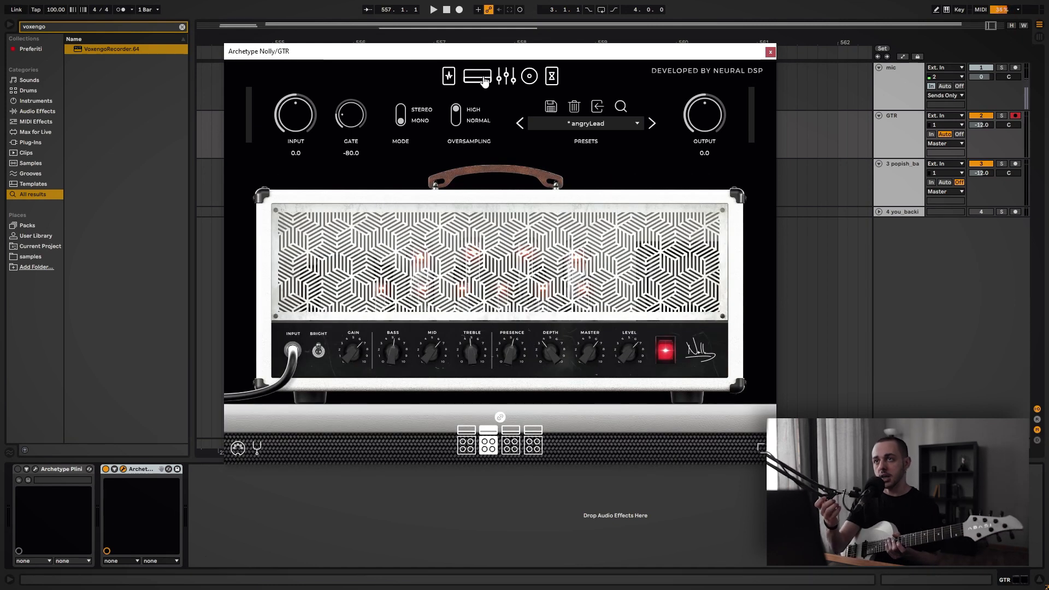